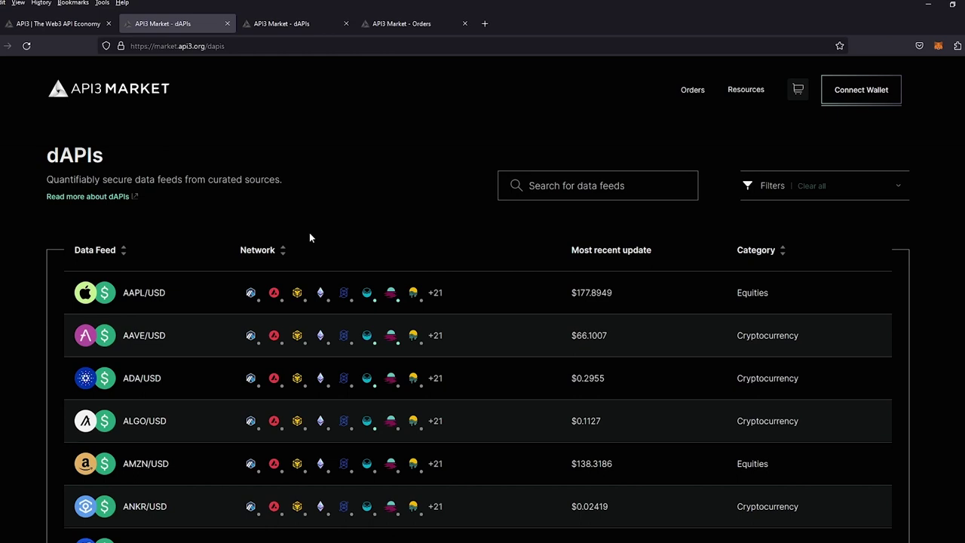
# Search the dAPIs for 'matic' and open the MATIC/USD feed on Polygon.
pyautogui.click(538, 186)
pyautogui.write('matic')
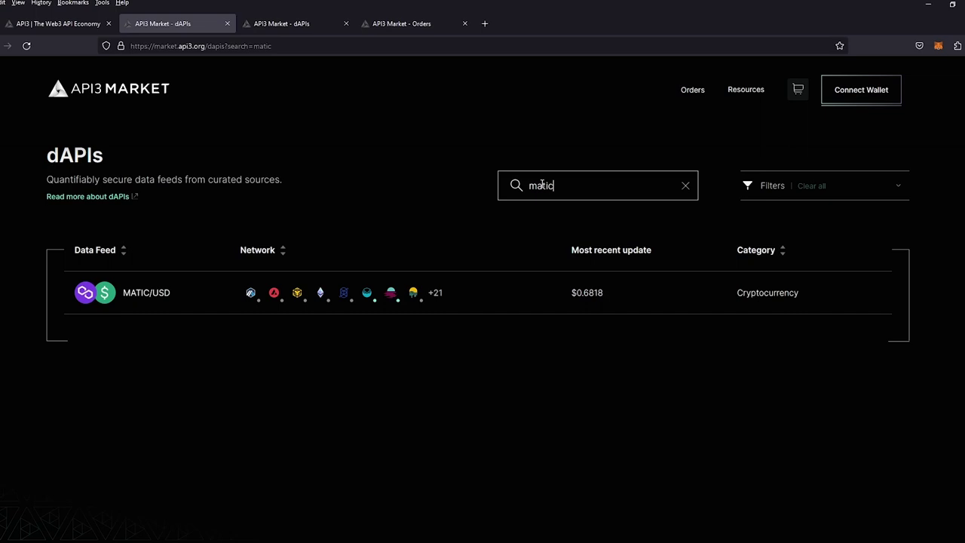
pyautogui.moveTo(433, 295)
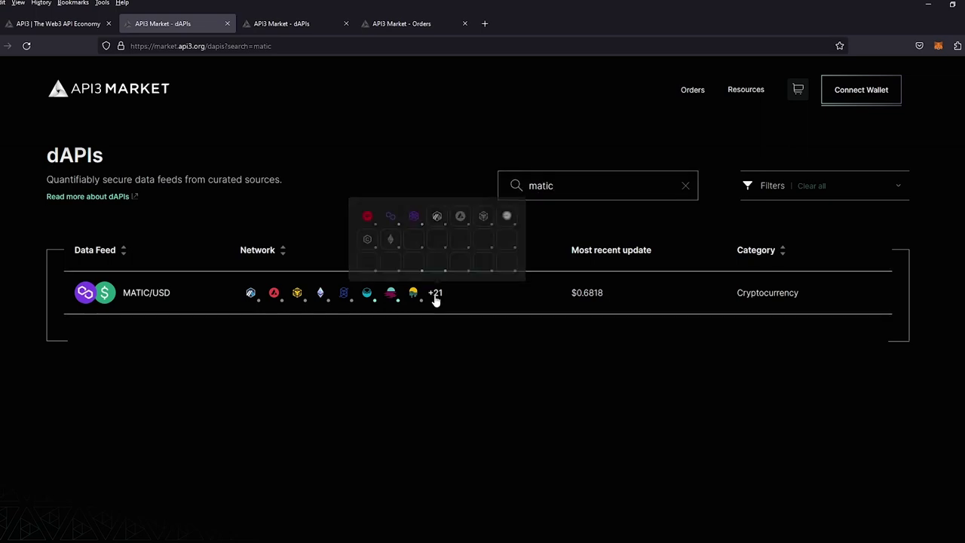
pyautogui.click(391, 215)
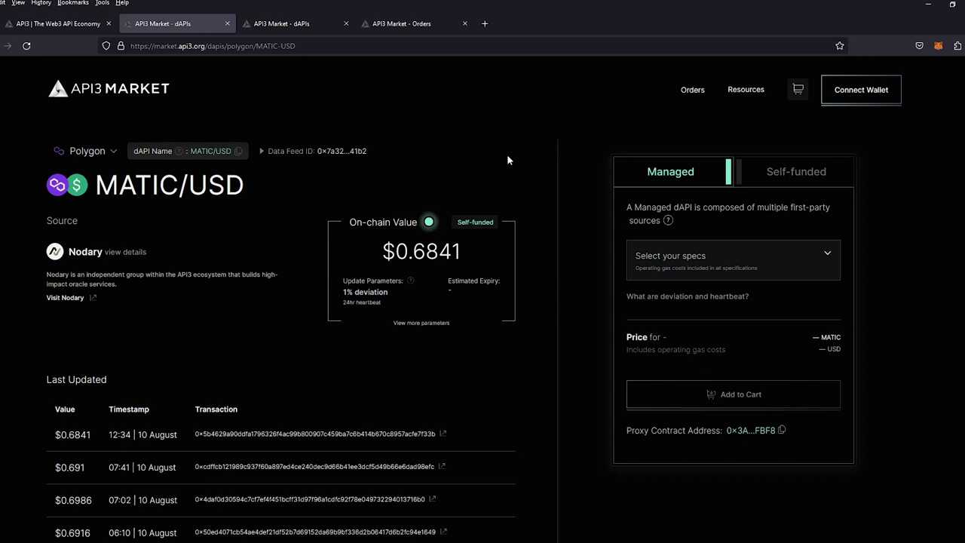
pyautogui.click(778, 178)
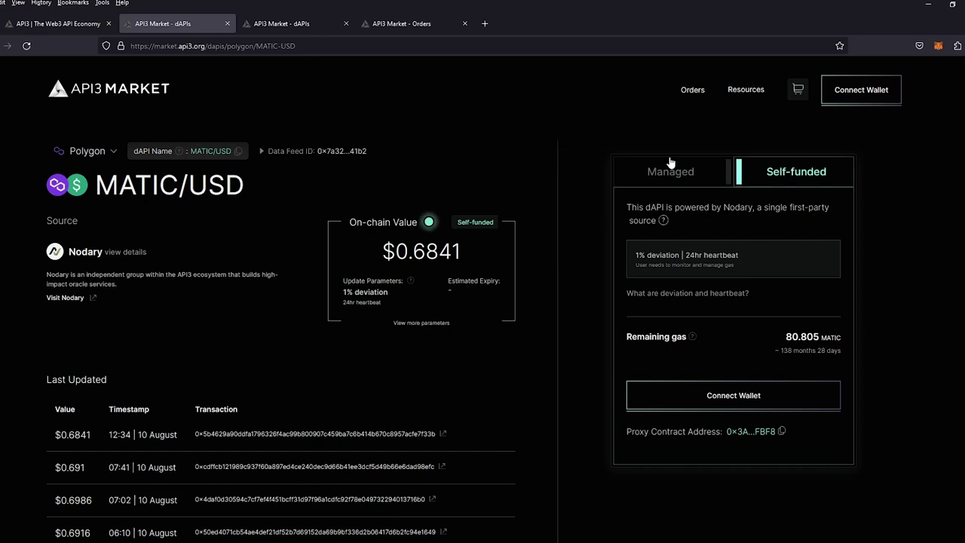
pyautogui.click(649, 175)
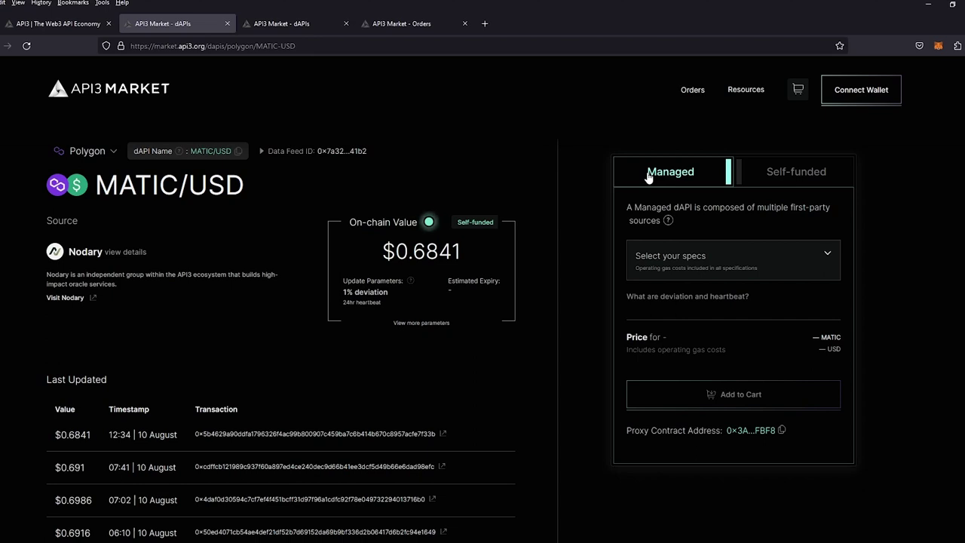
# Choose the 1% deviation, 24hr heartbeat spec and add the managed MATIC/USD feed to the cart.
pyautogui.click(819, 269)
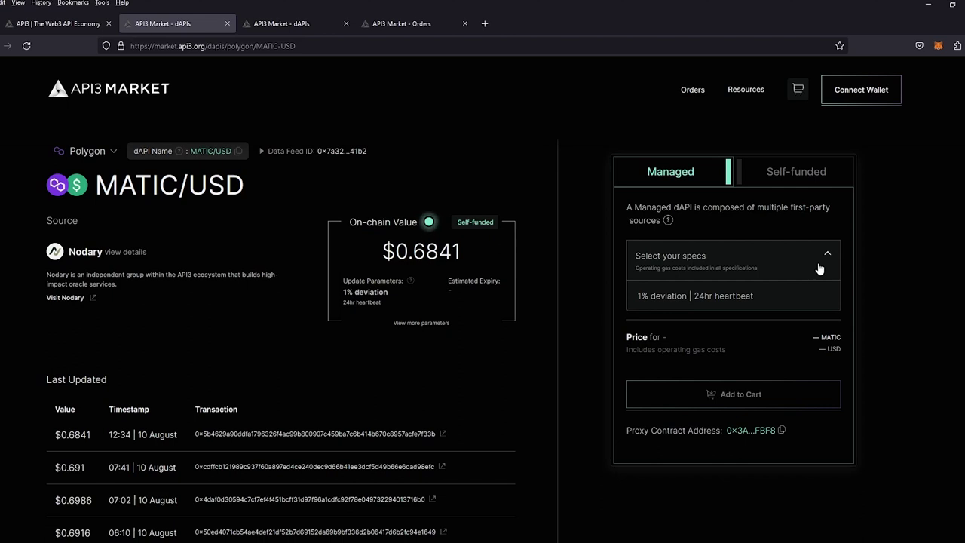
pyautogui.click(795, 300)
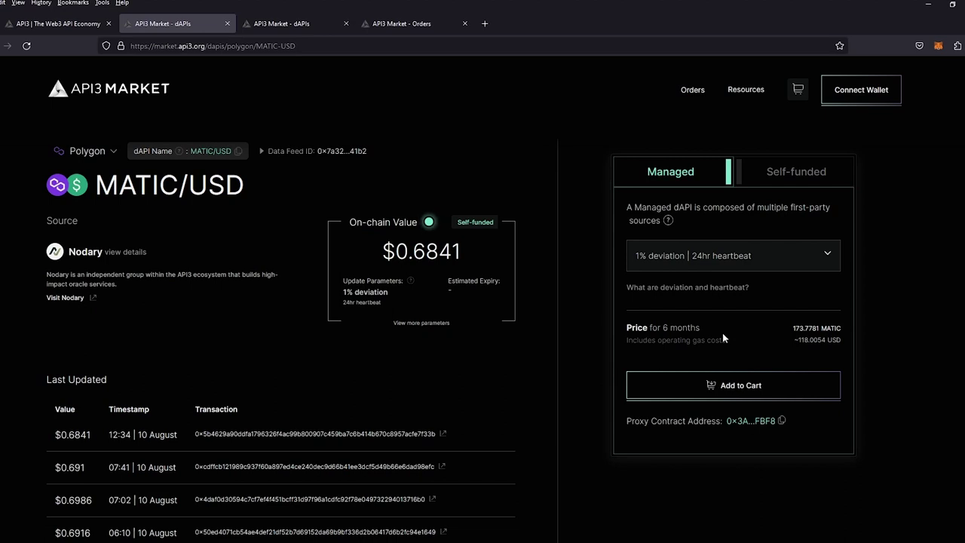
pyautogui.click(720, 386)
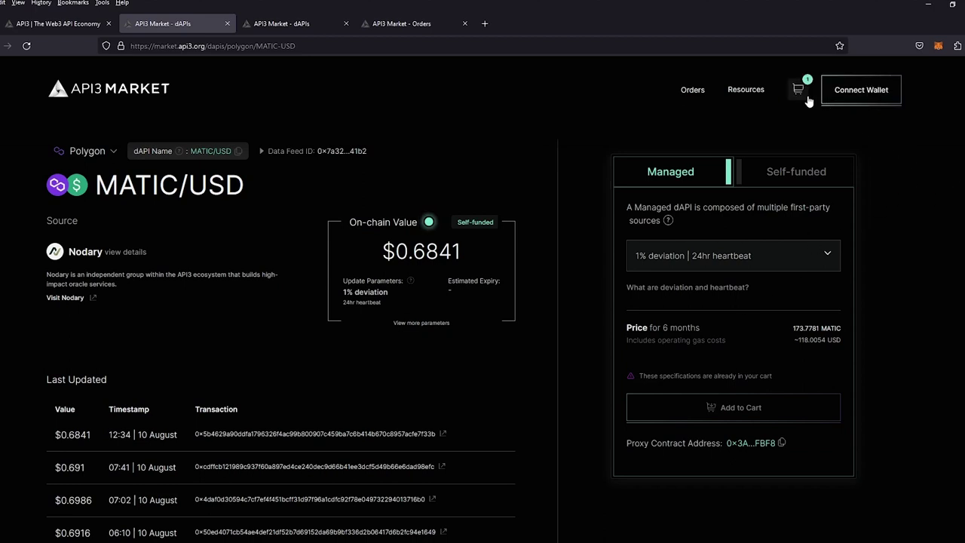
# Review the cart and proceed to payment for the 173.7781 MATIC order.
pyautogui.click(798, 91)
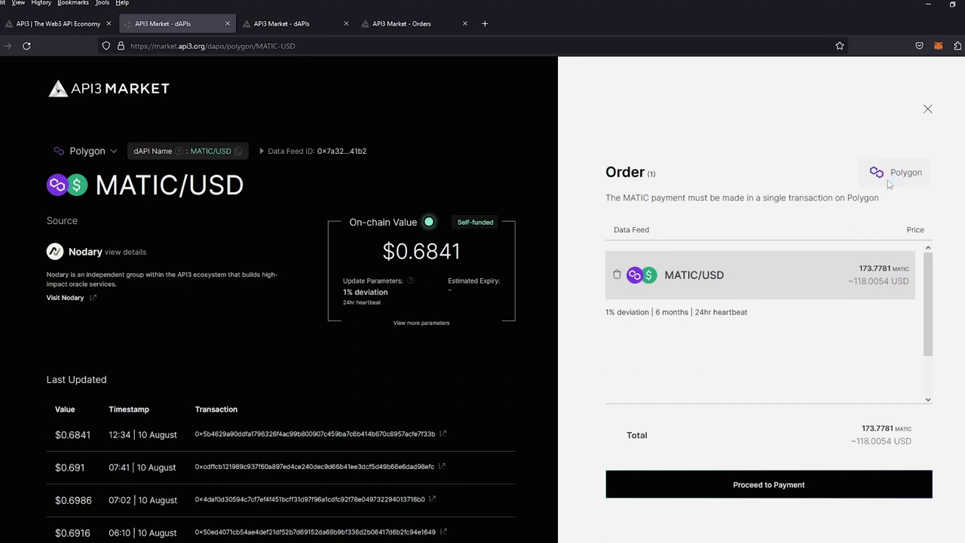
pyautogui.click(779, 487)
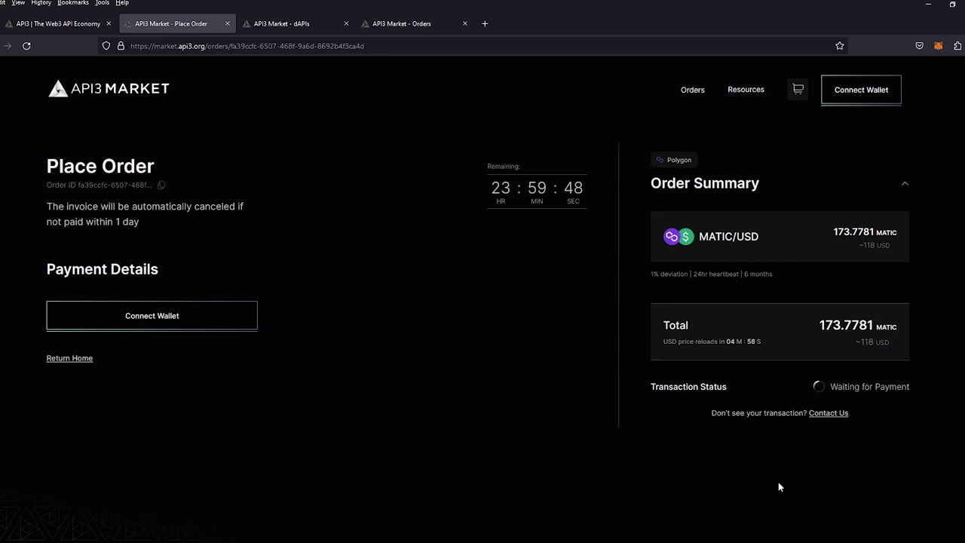
# Connect the MetaMask wallet and confirm the 173.7781 MATIC payment for the MATIC/USD order.
pyautogui.click(206, 321)
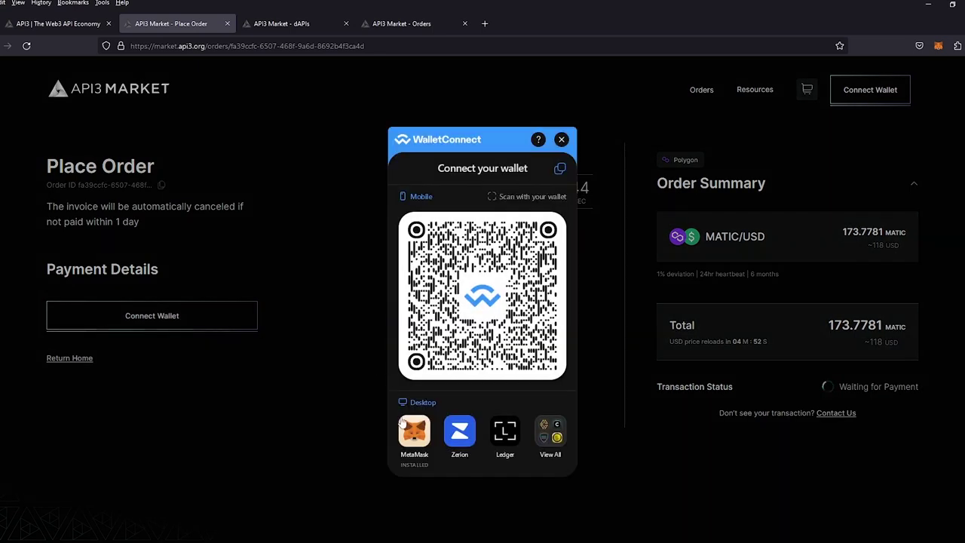
pyautogui.click(413, 433)
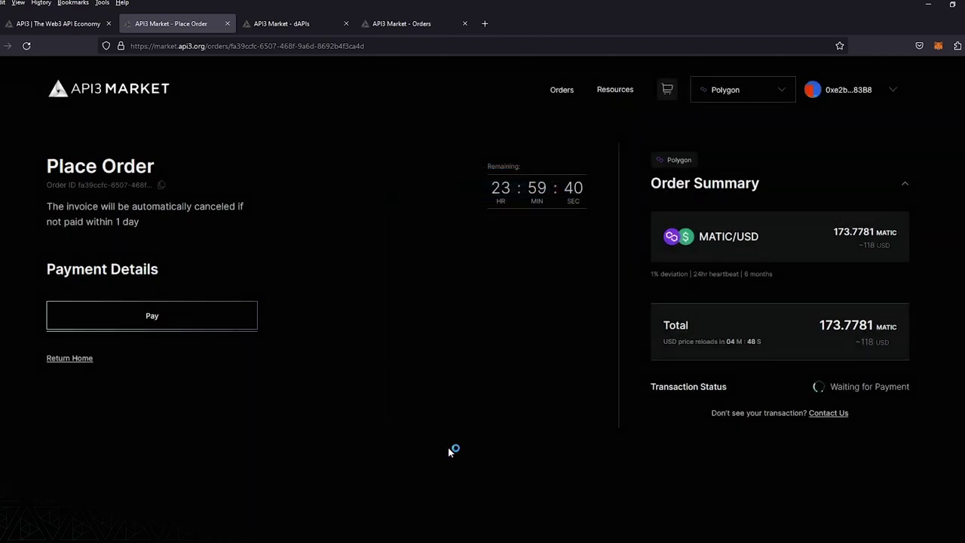
pyautogui.click(199, 323)
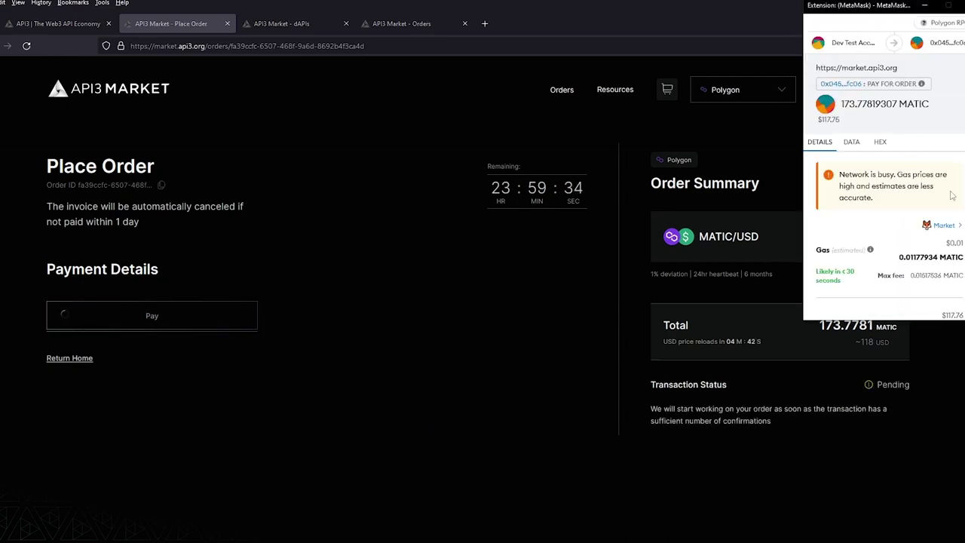
pyautogui.scroll(-3, 953, 201)
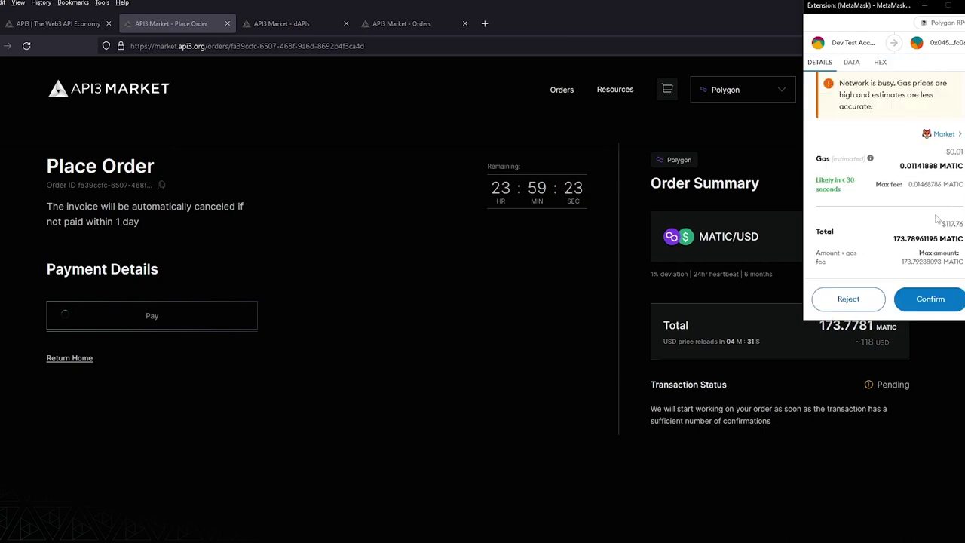
pyautogui.click(926, 304)
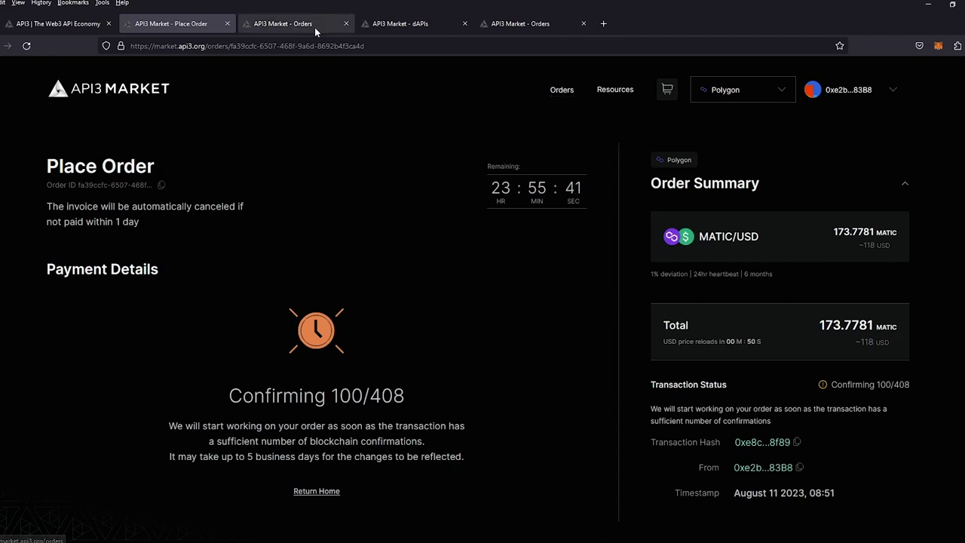
# Check that the Polygon order is listed as Confirming, then return to its payment page.
pyautogui.click(283, 23)
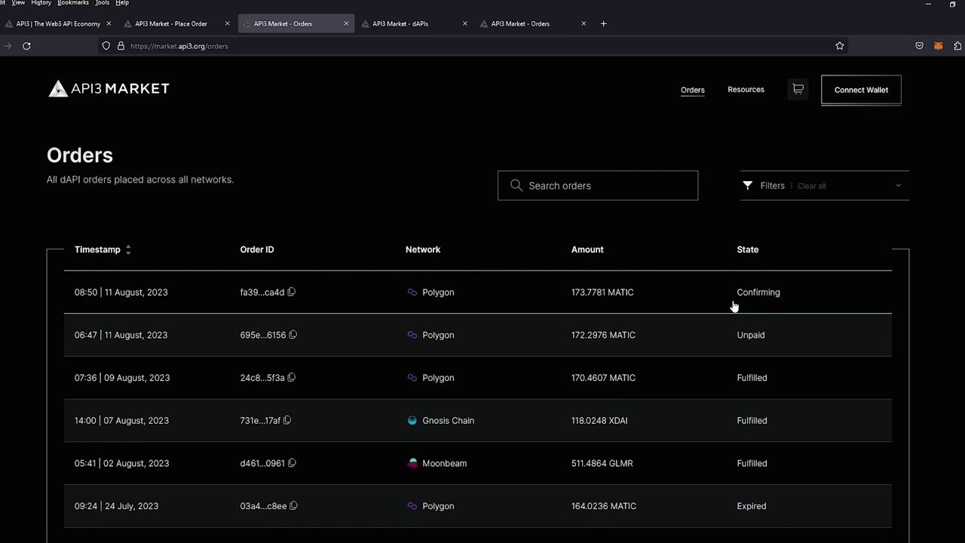
pyautogui.click(187, 27)
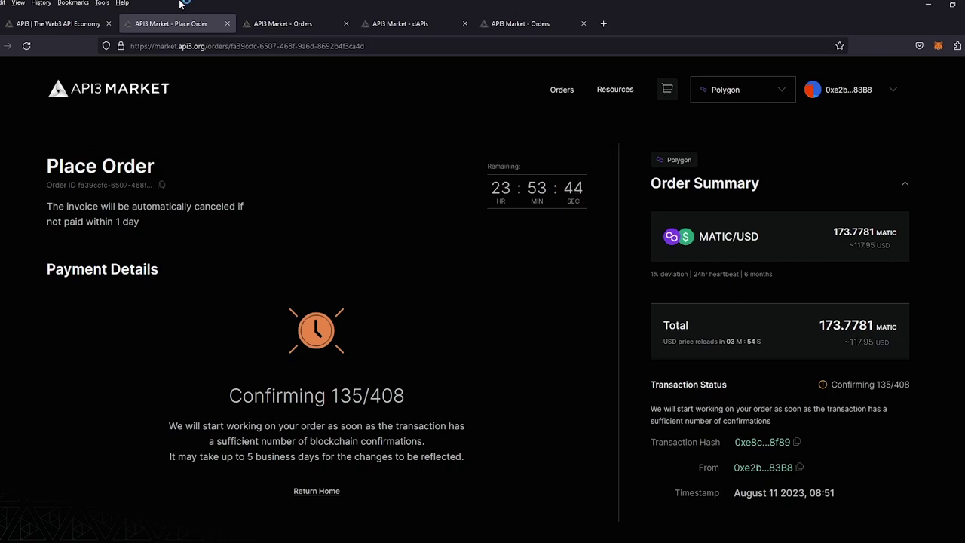
# On the ETH/USD feed page, review the diagram of its seven data sources, then close it.
pyautogui.click(403, 23)
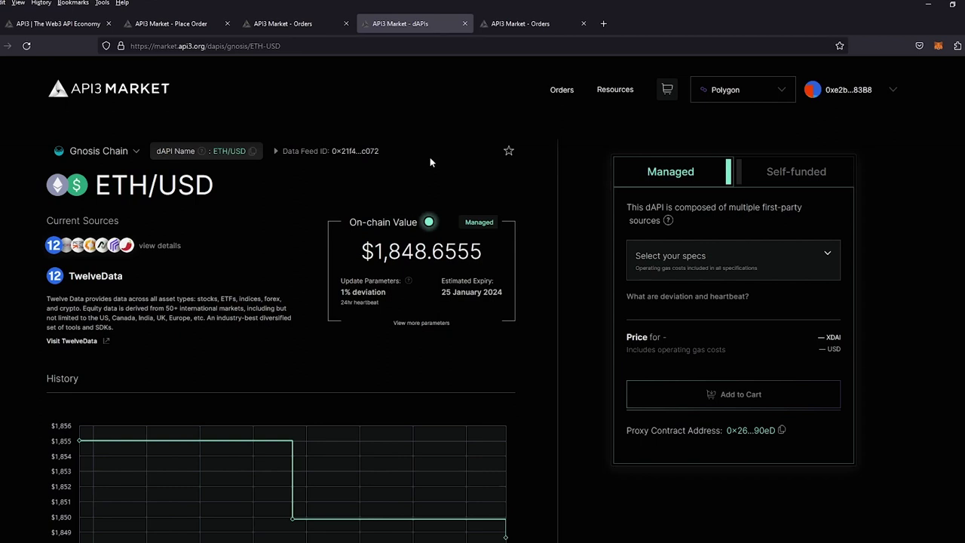
pyautogui.click(161, 246)
pyautogui.scroll(-1, 283, 254)
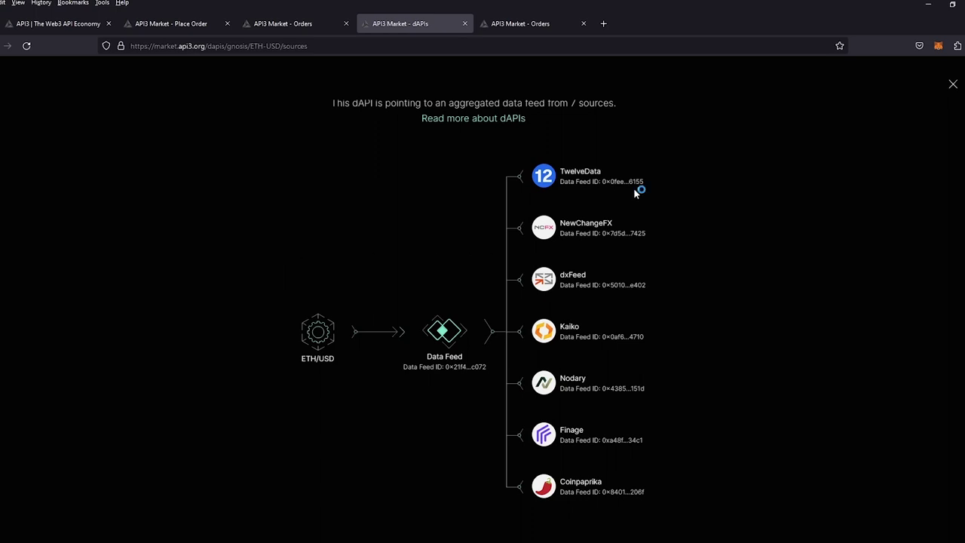
pyautogui.click(953, 84)
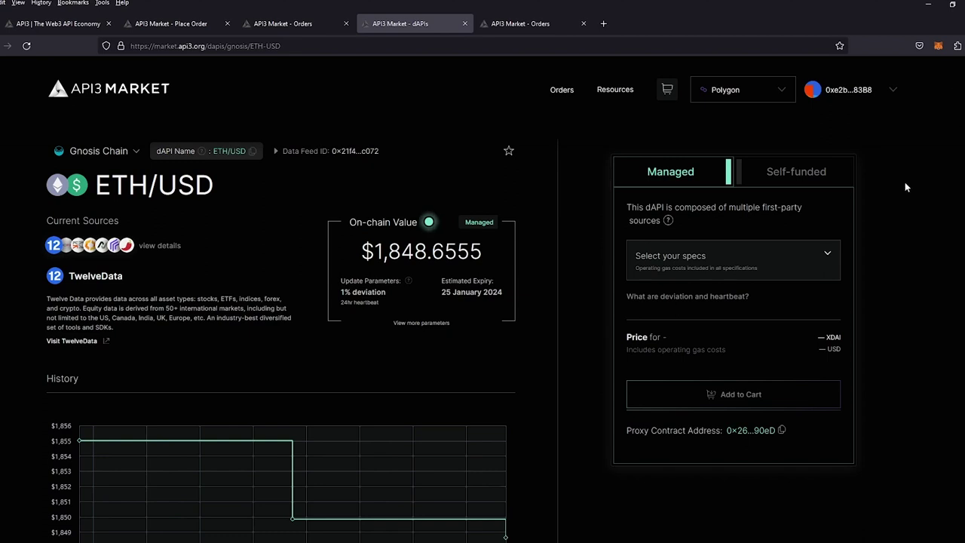
# Reload the Orders list until the 173.7781 MATIC Polygon order shows Paid.
pyautogui.click(165, 24)
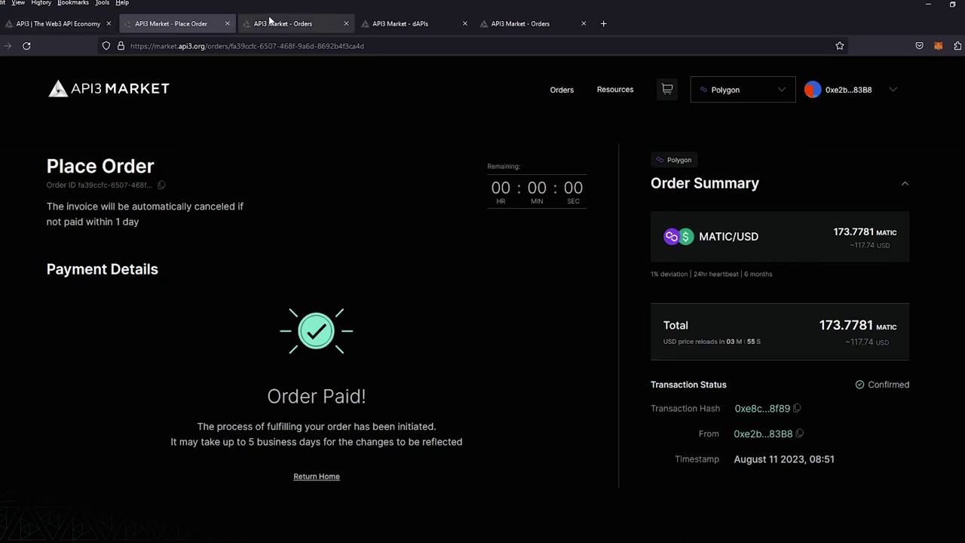
pyautogui.click(278, 25)
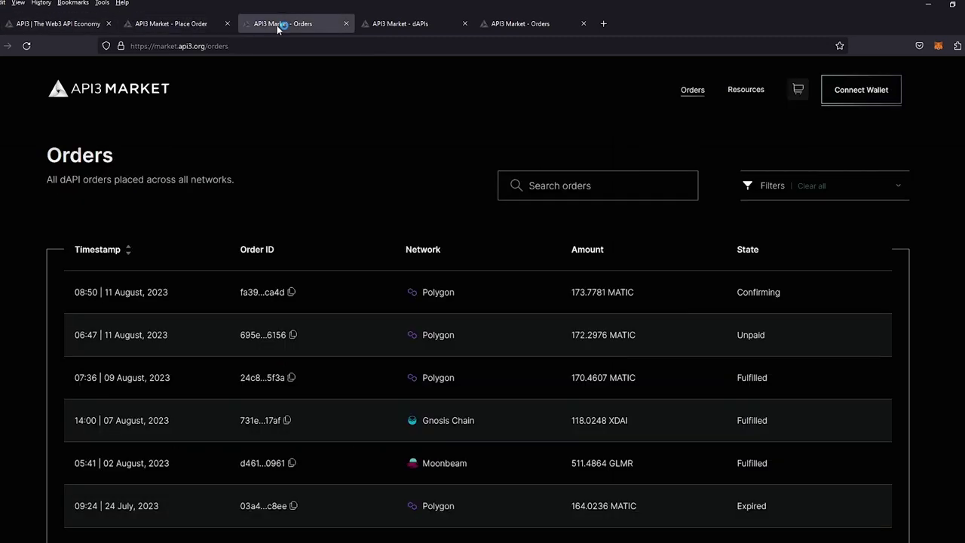
pyautogui.click(26, 46)
pyautogui.click(27, 47)
# Return home from the paid order and reopen the MATIC/USD Polygon feed via a 'matic' search.
pyautogui.click(179, 24)
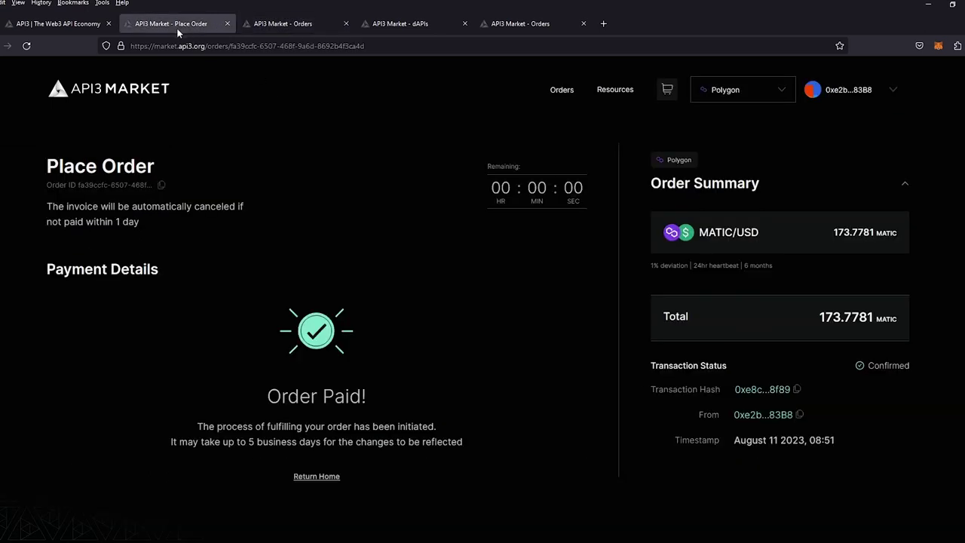
pyautogui.click(317, 477)
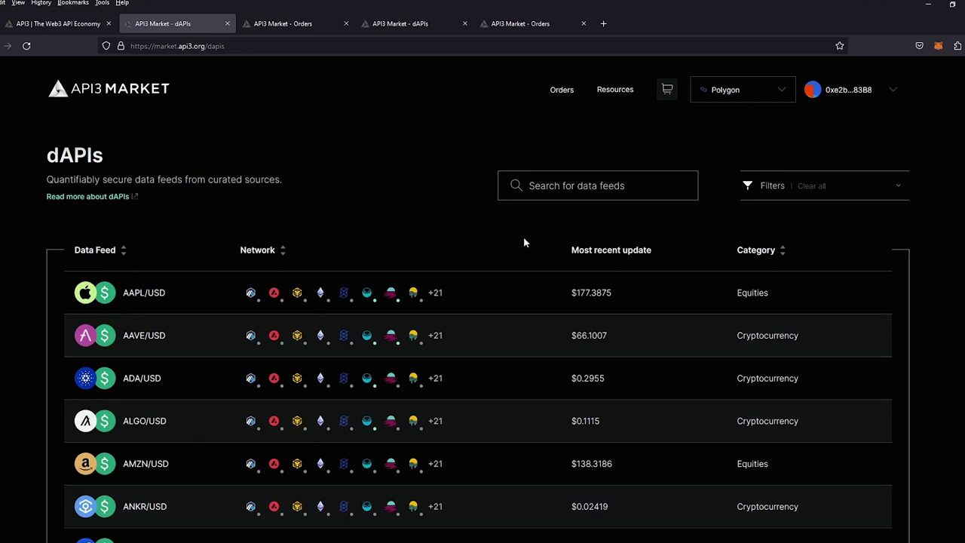
pyautogui.click(542, 189)
pyautogui.write('matic')
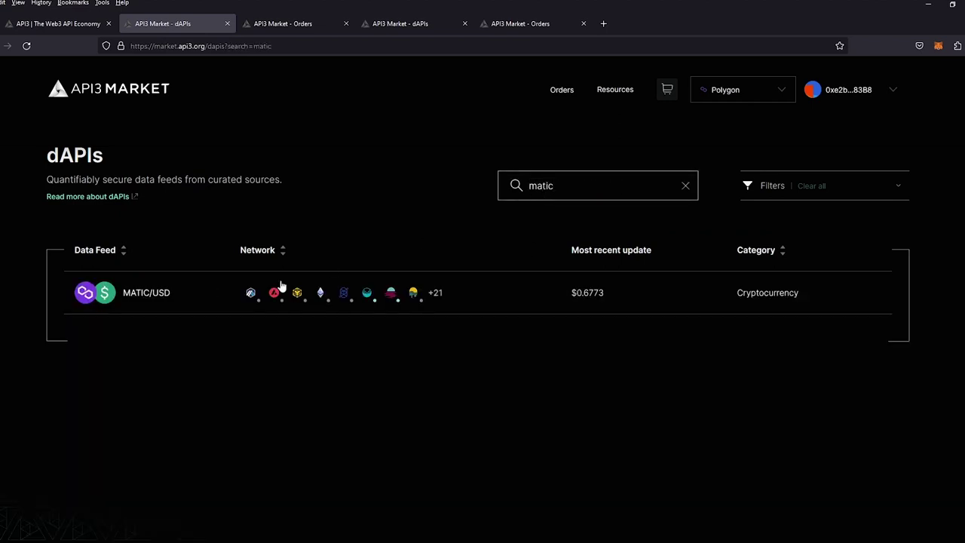
pyautogui.moveTo(436, 298)
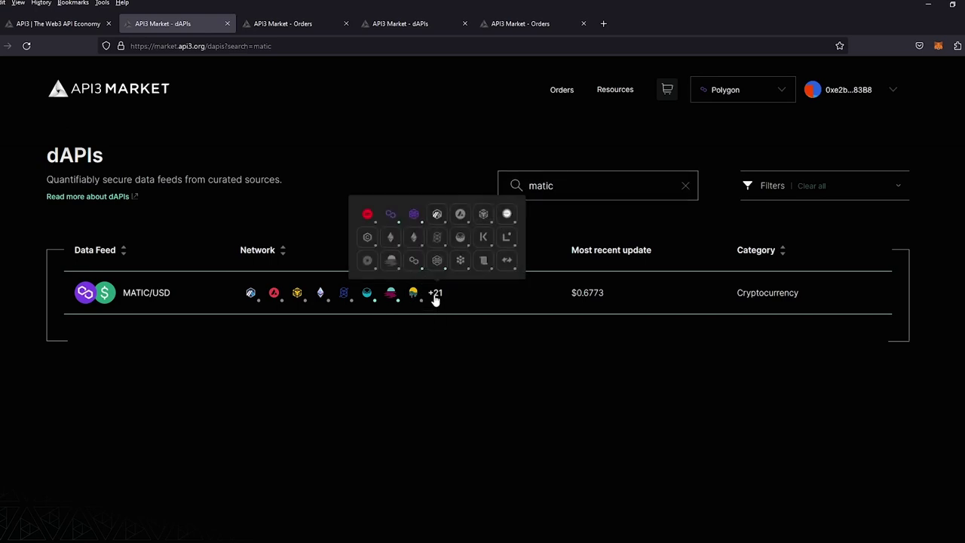
pyautogui.click(390, 214)
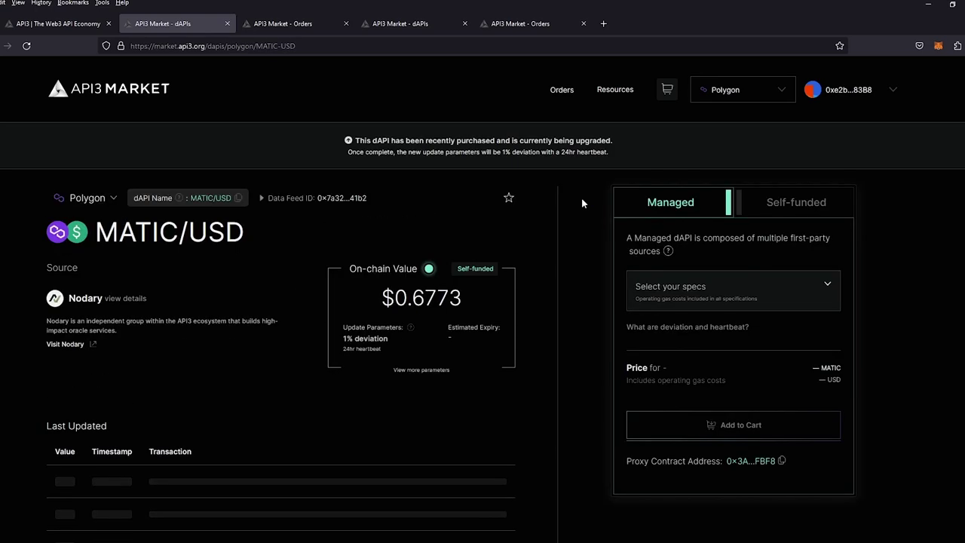